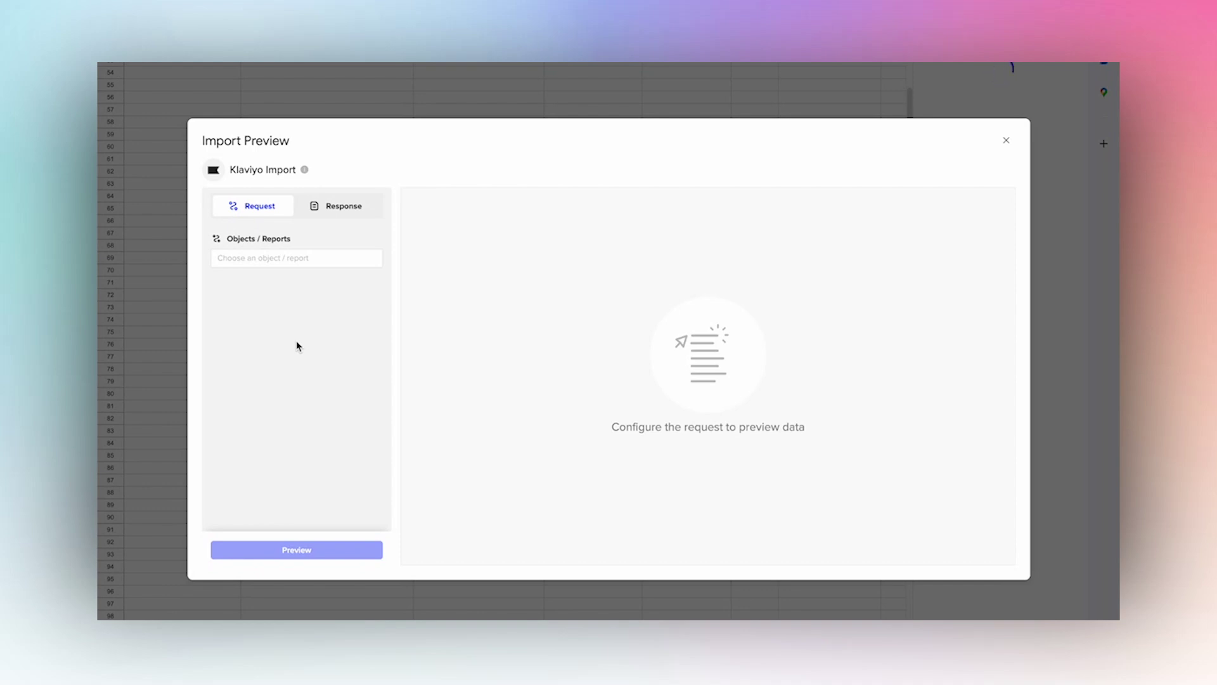
- Browse the Klaviyo objects list and choose Get Campaigns as the import object
{"action": "left_click", "coordinate": [270, 258]}
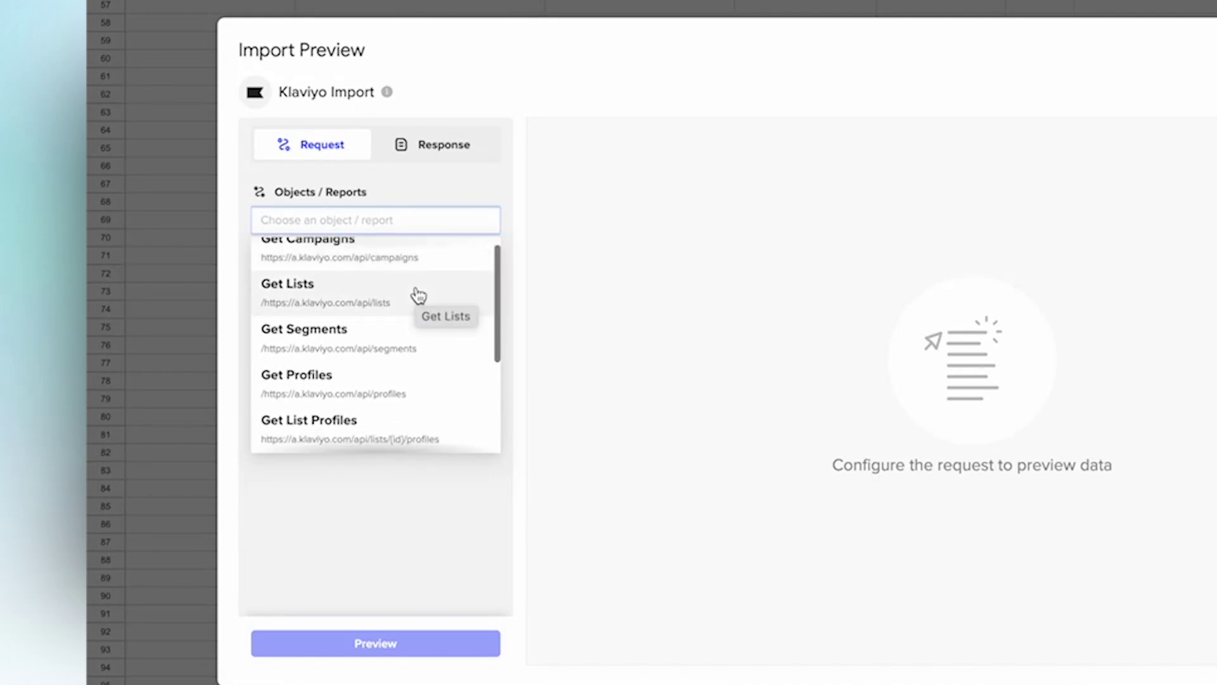
{"action": "scroll", "coordinate": [419, 295], "scroll_direction": "down", "scroll_amount": 1}
{"action": "scroll", "coordinate": [418, 324], "scroll_direction": "down", "scroll_amount": 1}
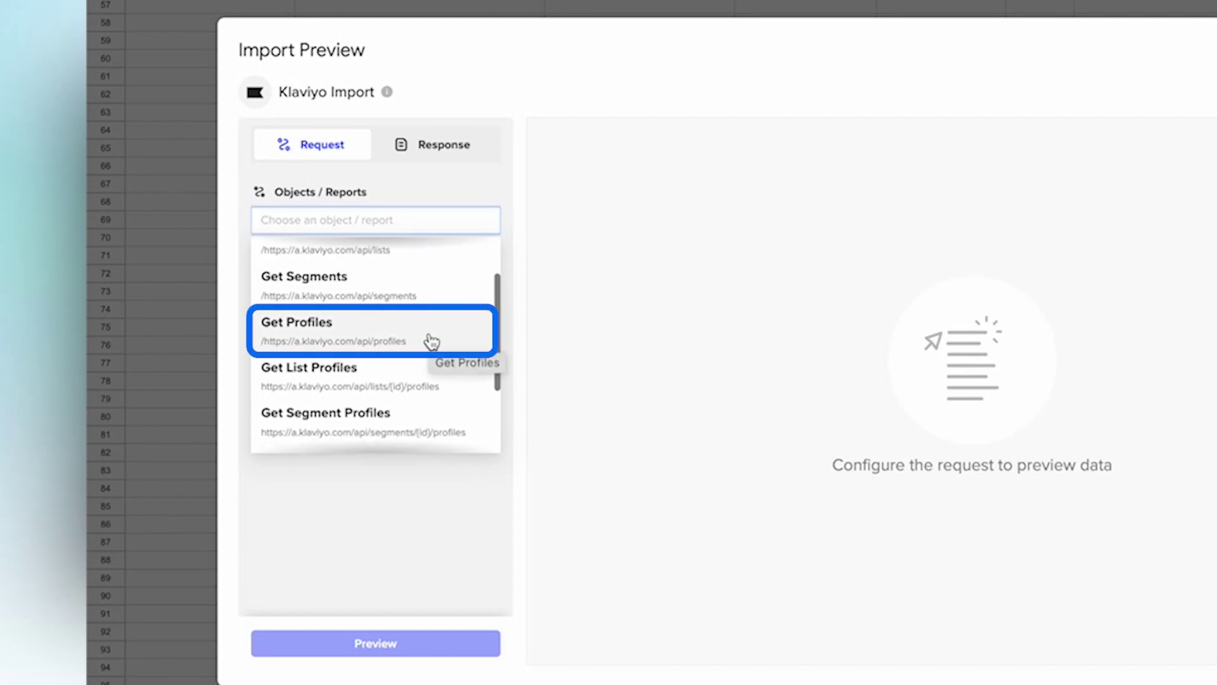
{"action": "scroll", "coordinate": [431, 340], "scroll_direction": "down", "scroll_amount": 1}
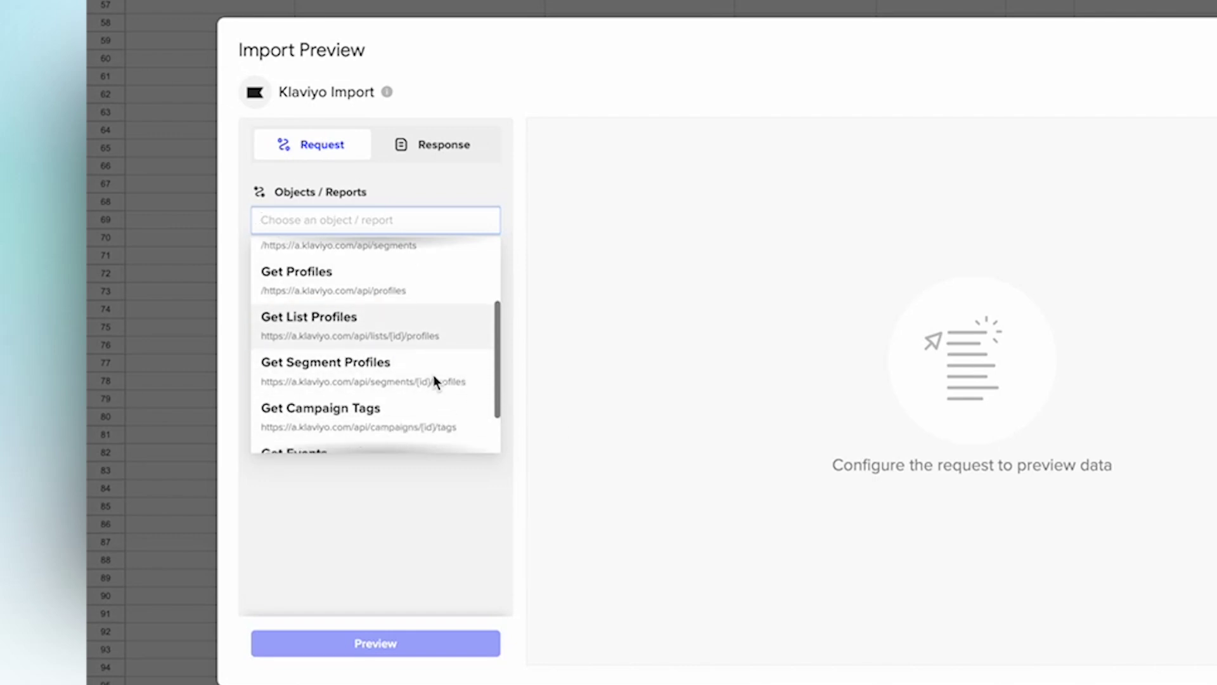
{"action": "scroll", "coordinate": [432, 374], "scroll_direction": "down", "scroll_amount": 1}
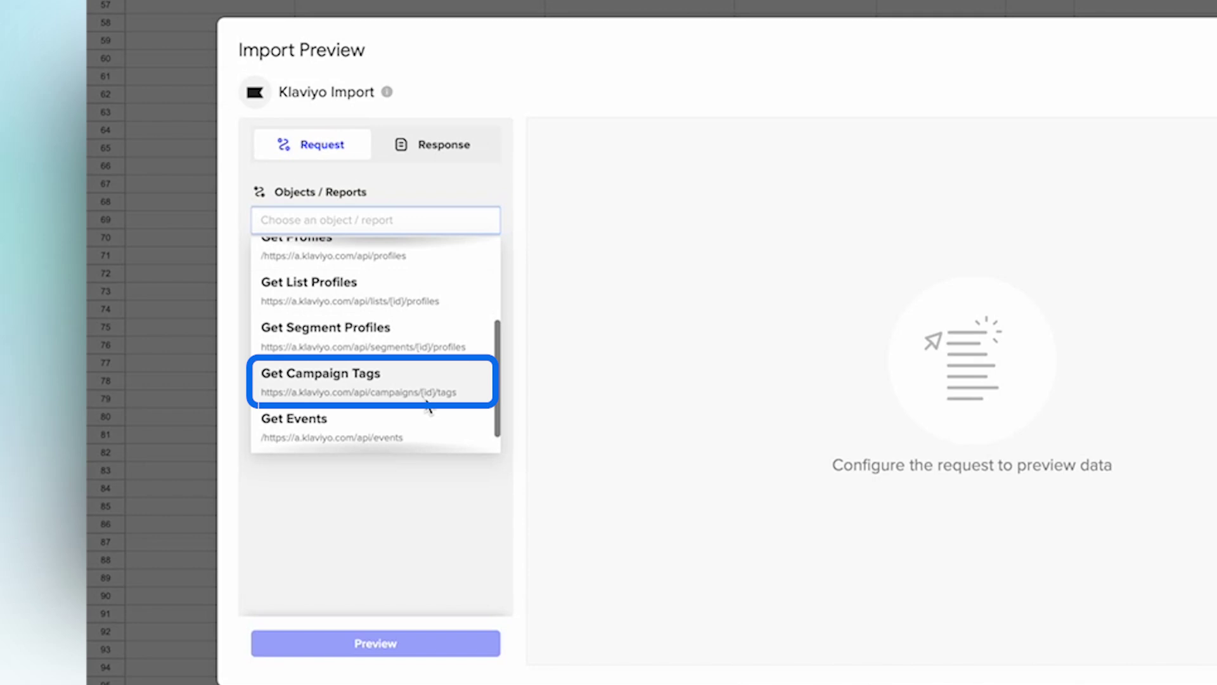
{"action": "scroll", "coordinate": [427, 421], "scroll_direction": "up", "scroll_amount": 1}
{"action": "scroll", "coordinate": [420, 383], "scroll_direction": "up", "scroll_amount": 2}
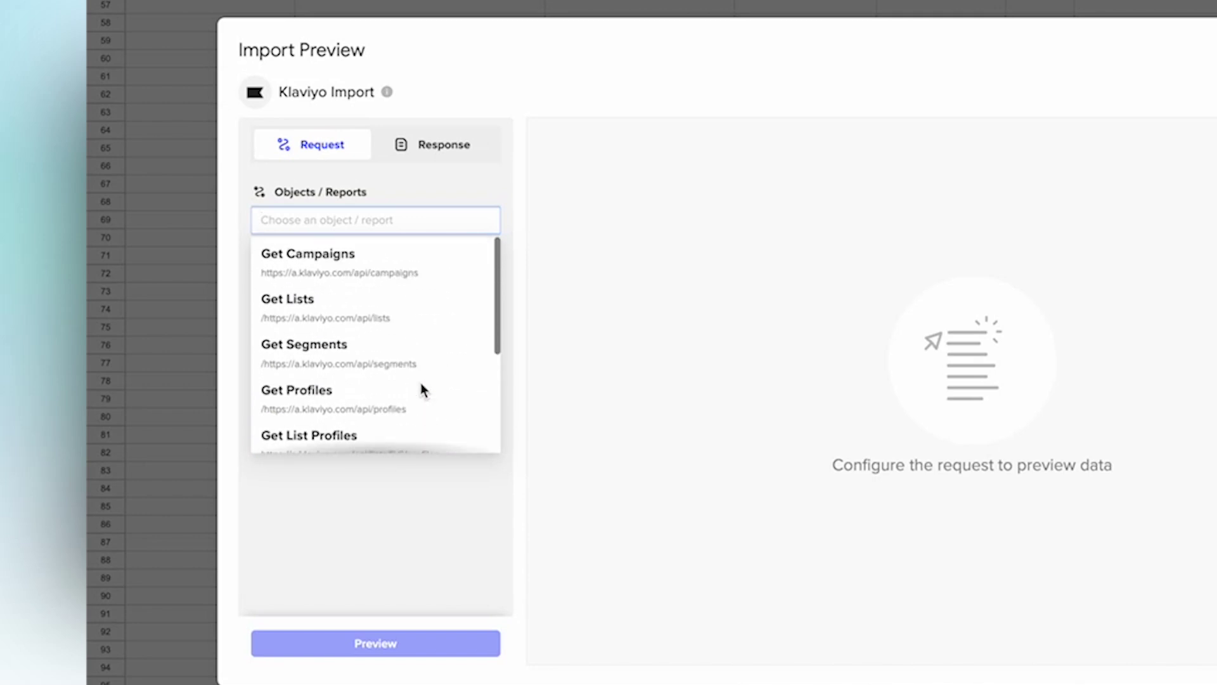
{"action": "left_click", "coordinate": [400, 258]}
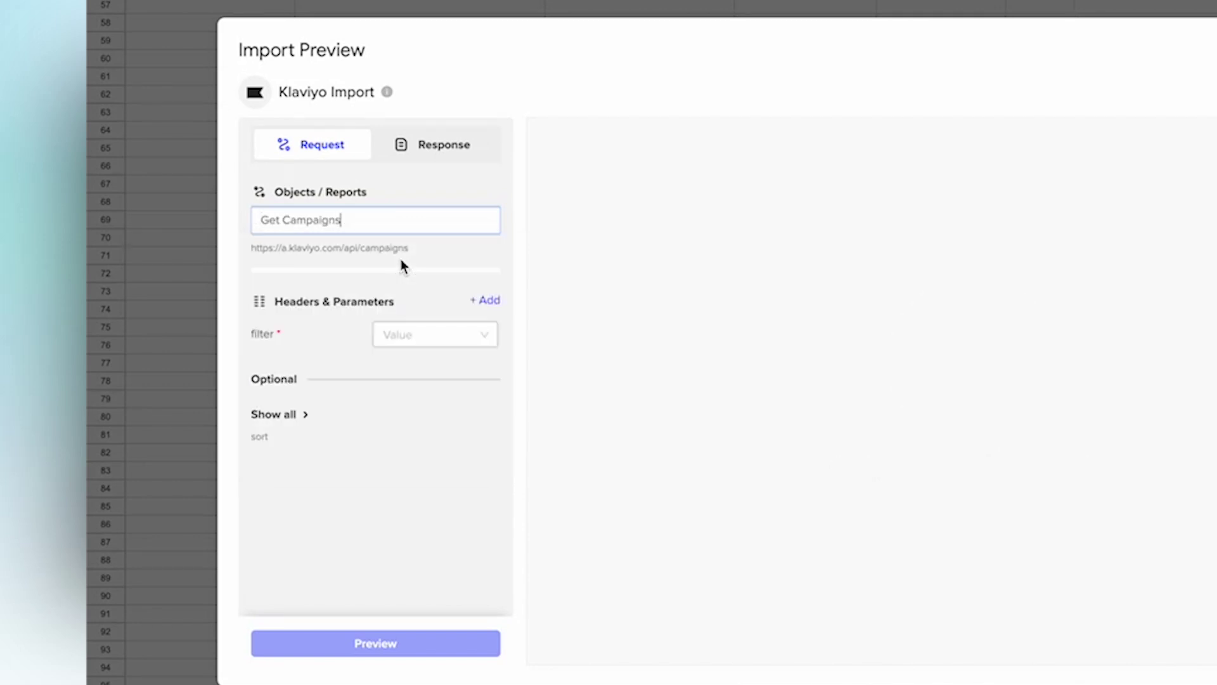
- Set the campaign filter to Email Campaigns and preview the Id and Type results
{"action": "left_click", "coordinate": [415, 337]}
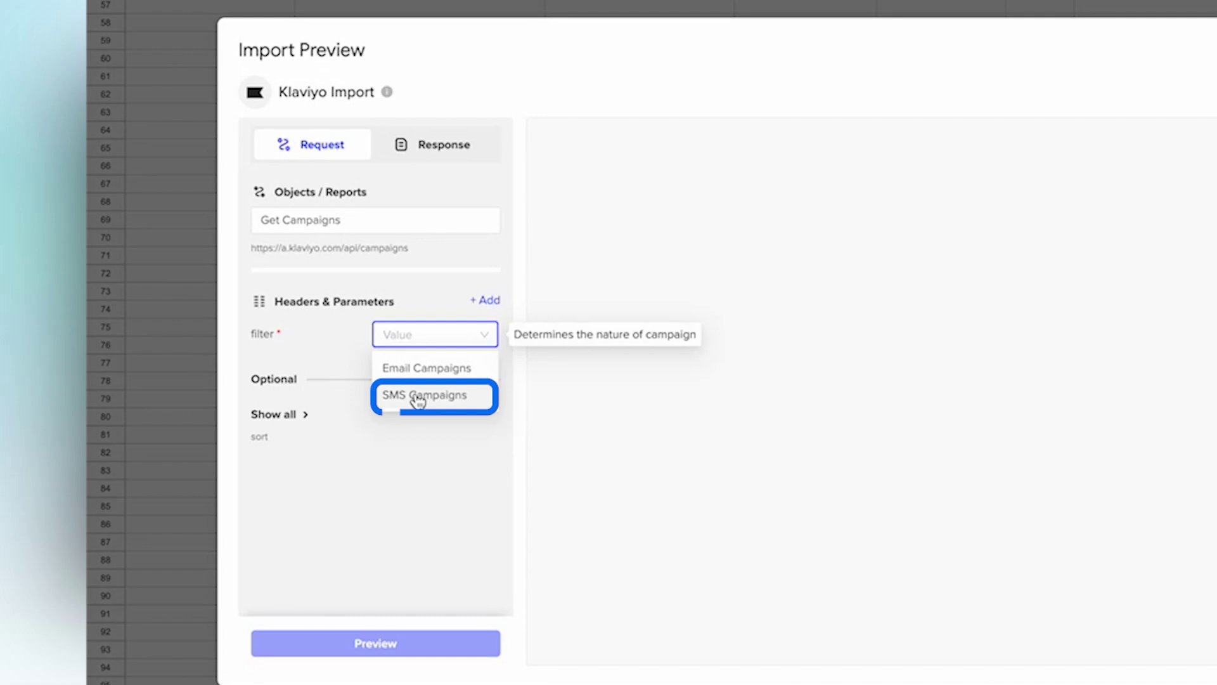
{"action": "left_click", "coordinate": [423, 369]}
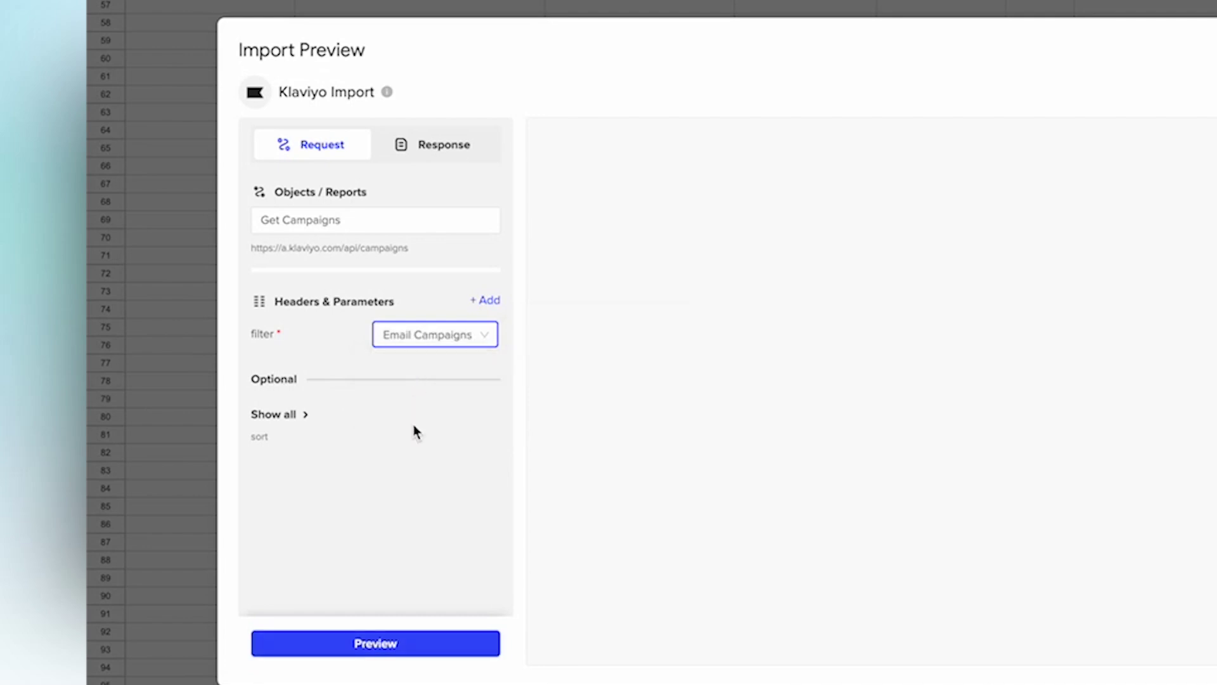
{"action": "left_click", "coordinate": [395, 642]}
- Expand the Links, Relationships and Attributes field groups, then add the Name and Created At columns
{"action": "left_click", "coordinate": [292, 288]}
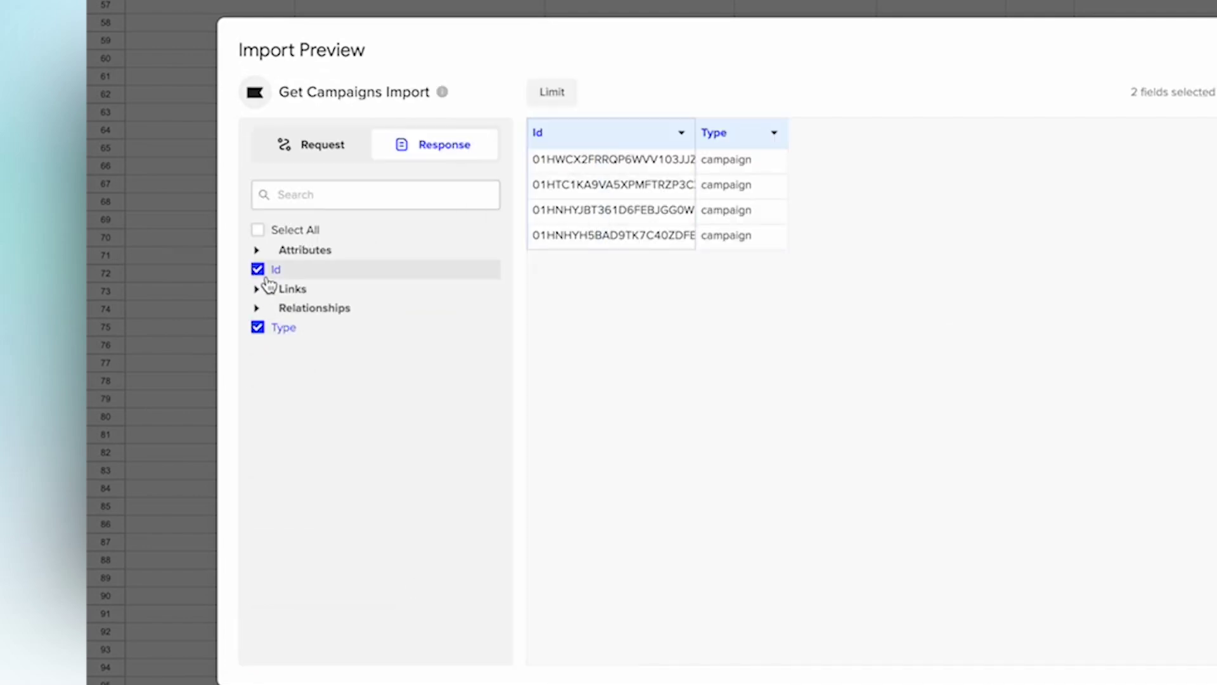
{"action": "left_click", "coordinate": [257, 288]}
{"action": "left_click", "coordinate": [257, 329]}
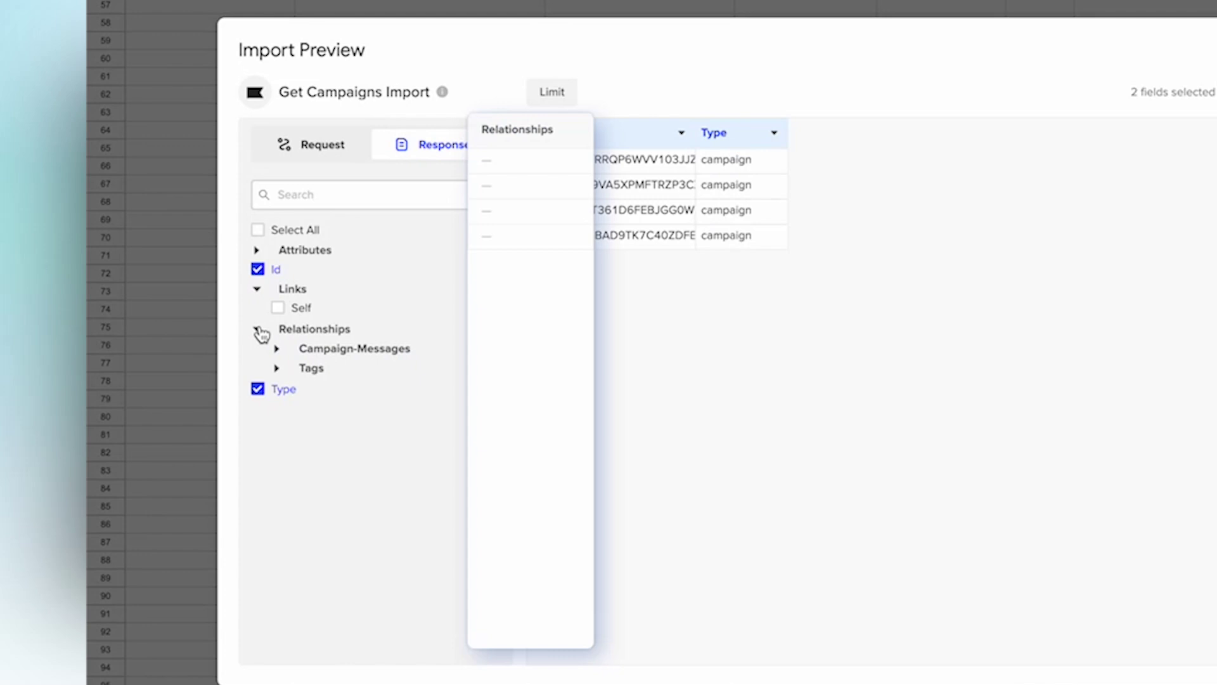
{"action": "left_click", "coordinate": [258, 249]}
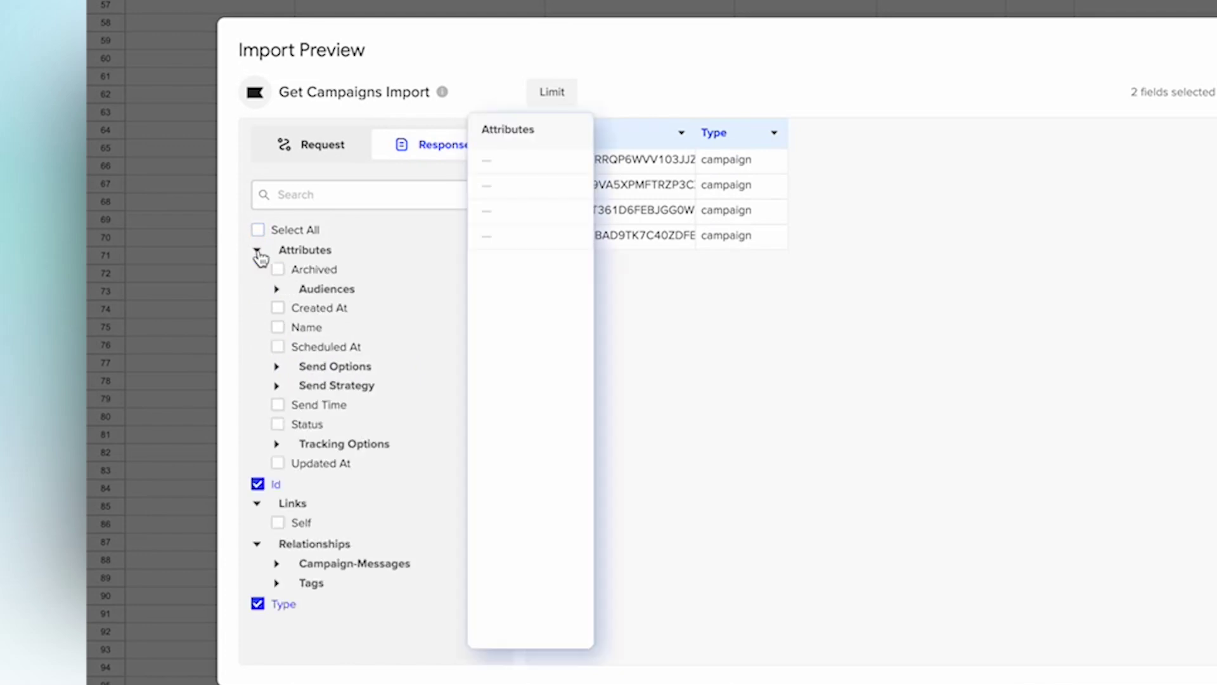
{"action": "left_click", "coordinate": [277, 327]}
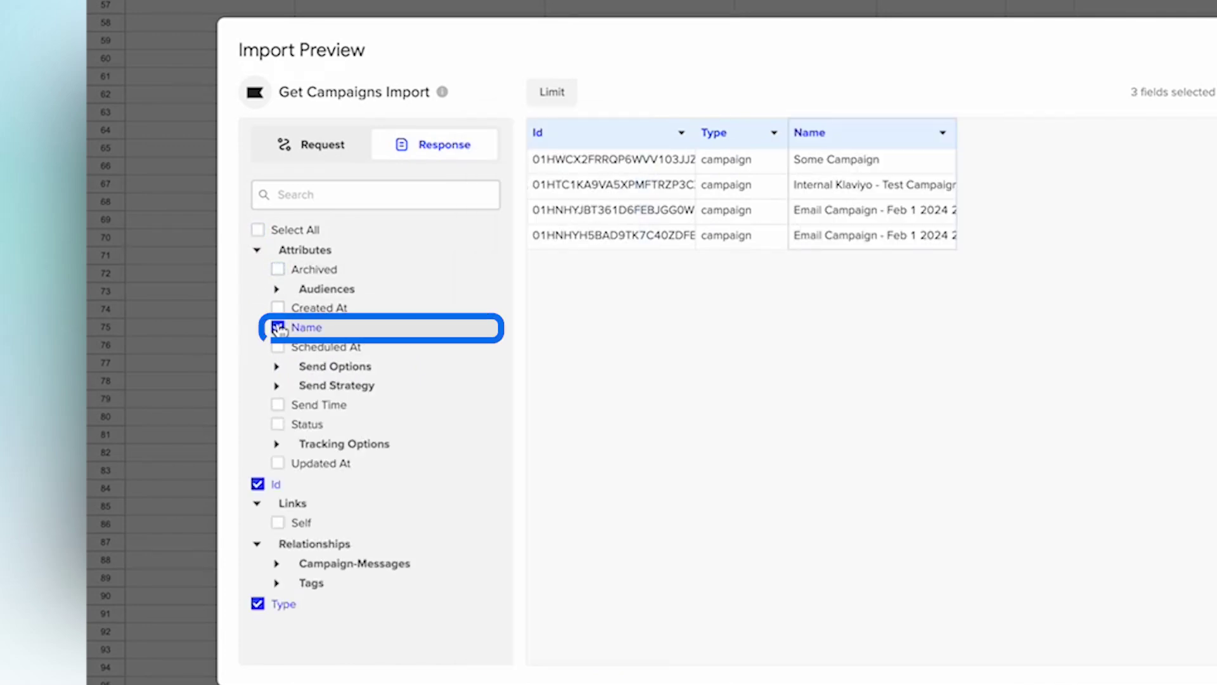
{"action": "left_click", "coordinate": [277, 307]}
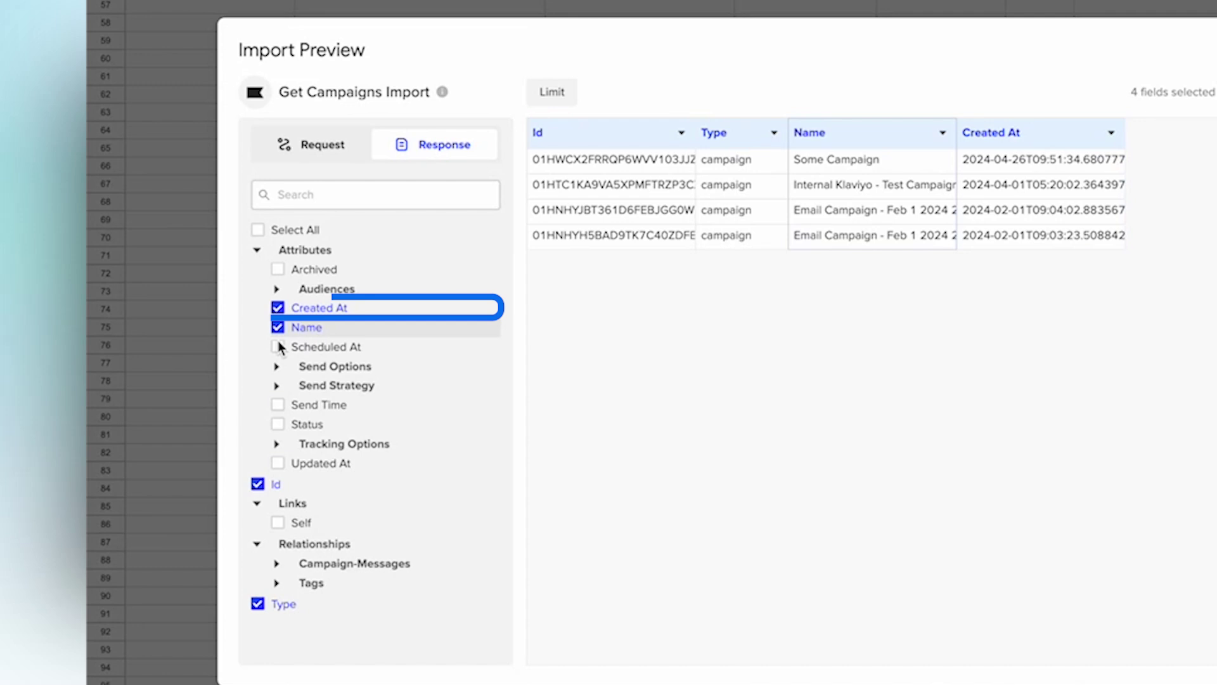
- Add the Scheduled At, Status, Updated At and included Audiences columns
{"action": "left_click", "coordinate": [277, 346]}
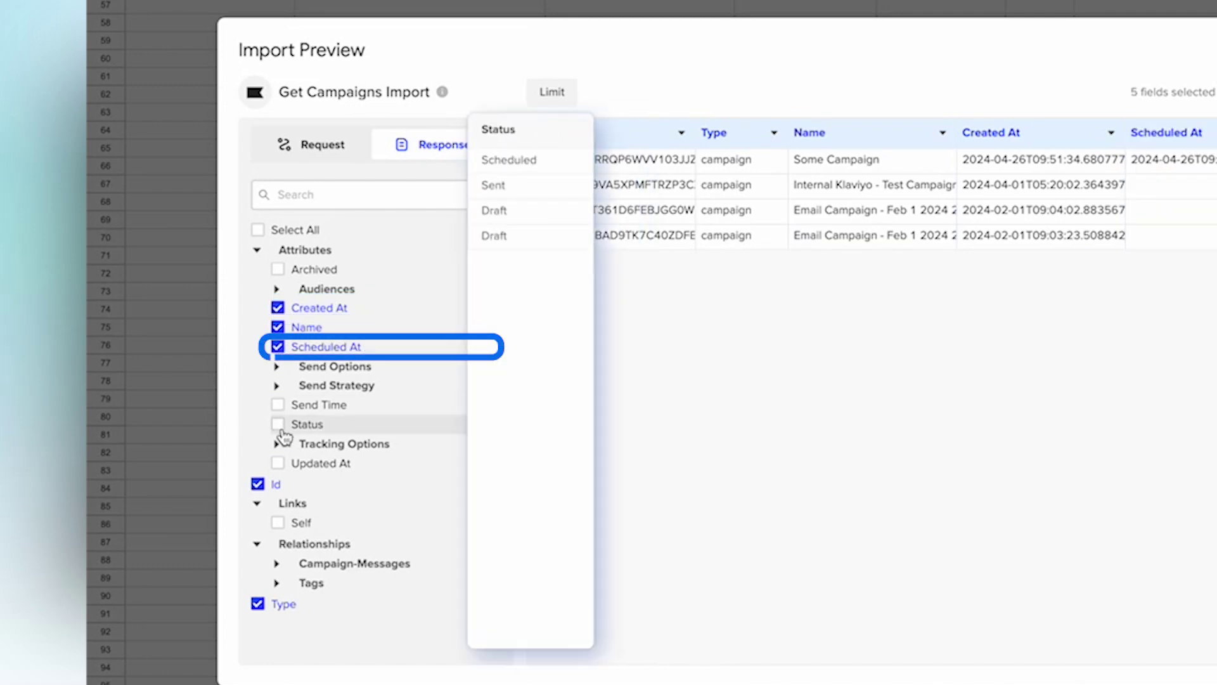
{"action": "left_click", "coordinate": [277, 425]}
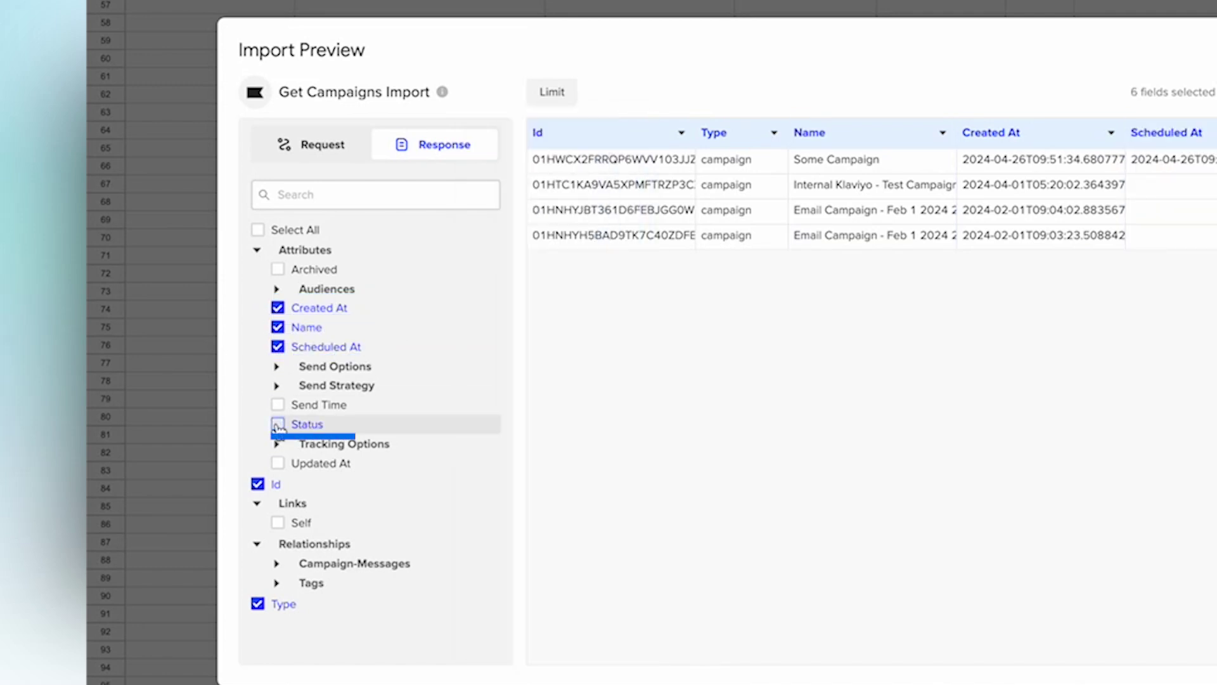
{"action": "left_click", "coordinate": [277, 463]}
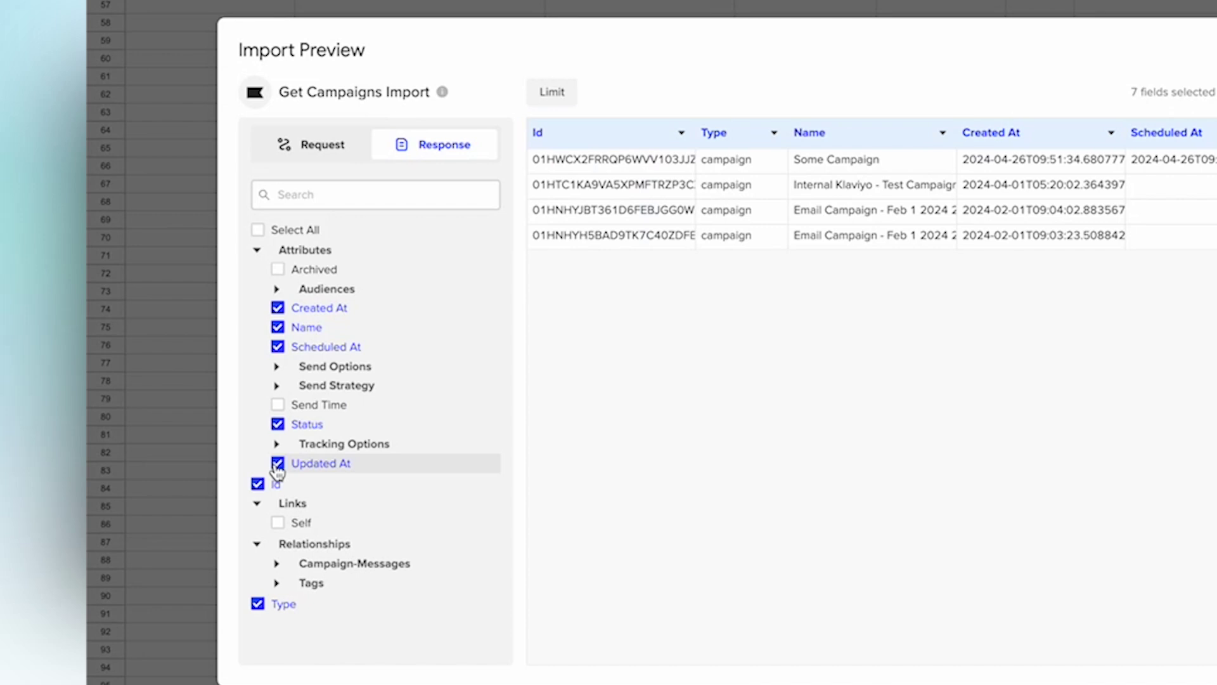
{"action": "scroll", "coordinate": [793, 305], "scroll_direction": "right", "scroll_amount": 2}
{"action": "scroll", "coordinate": [793, 306], "scroll_direction": "left", "scroll_amount": 2}
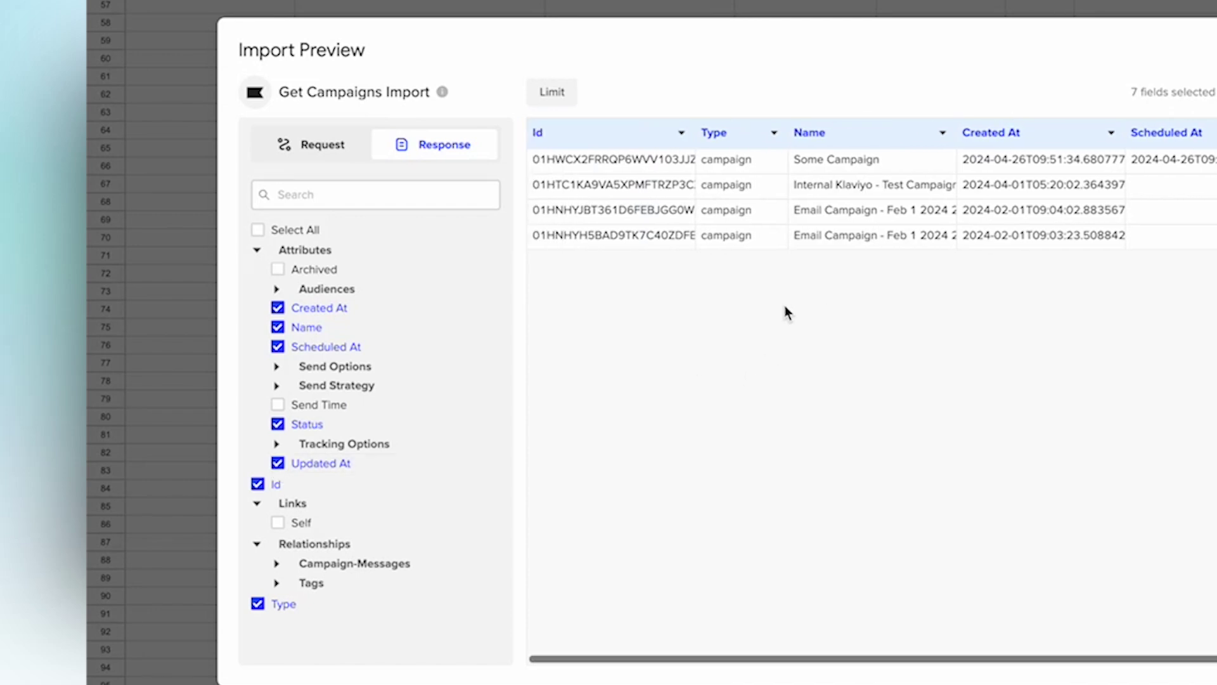
{"action": "left_click", "coordinate": [277, 288]}
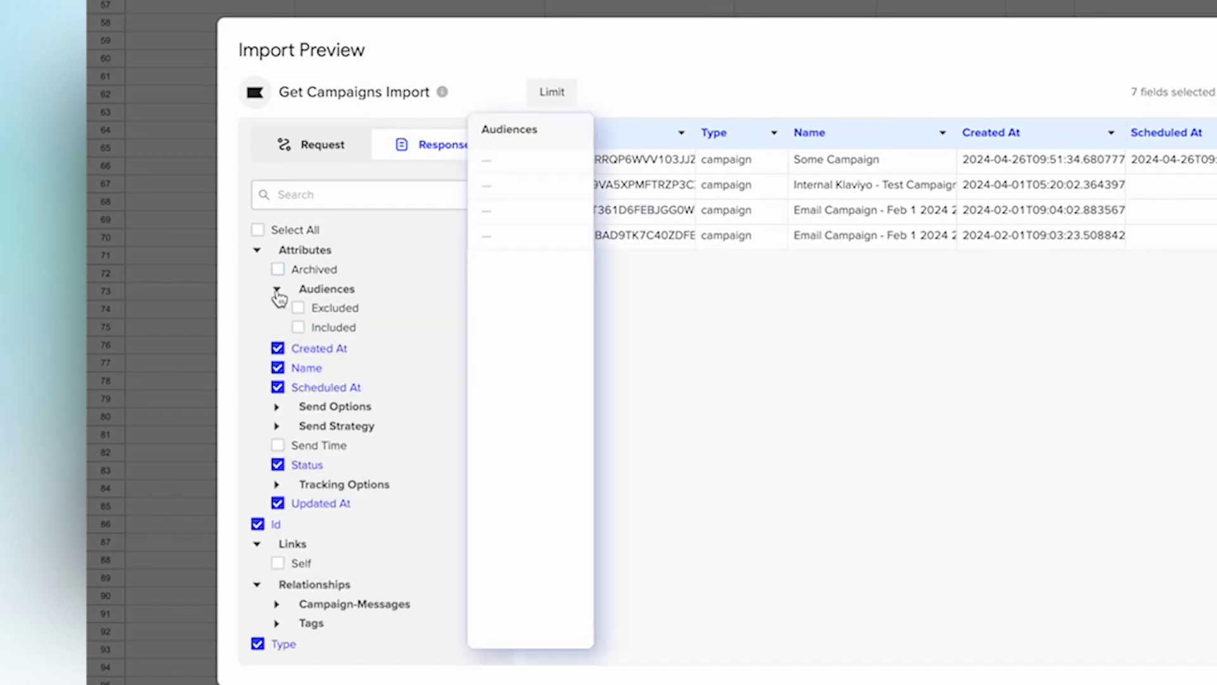
{"action": "left_click", "coordinate": [298, 327]}
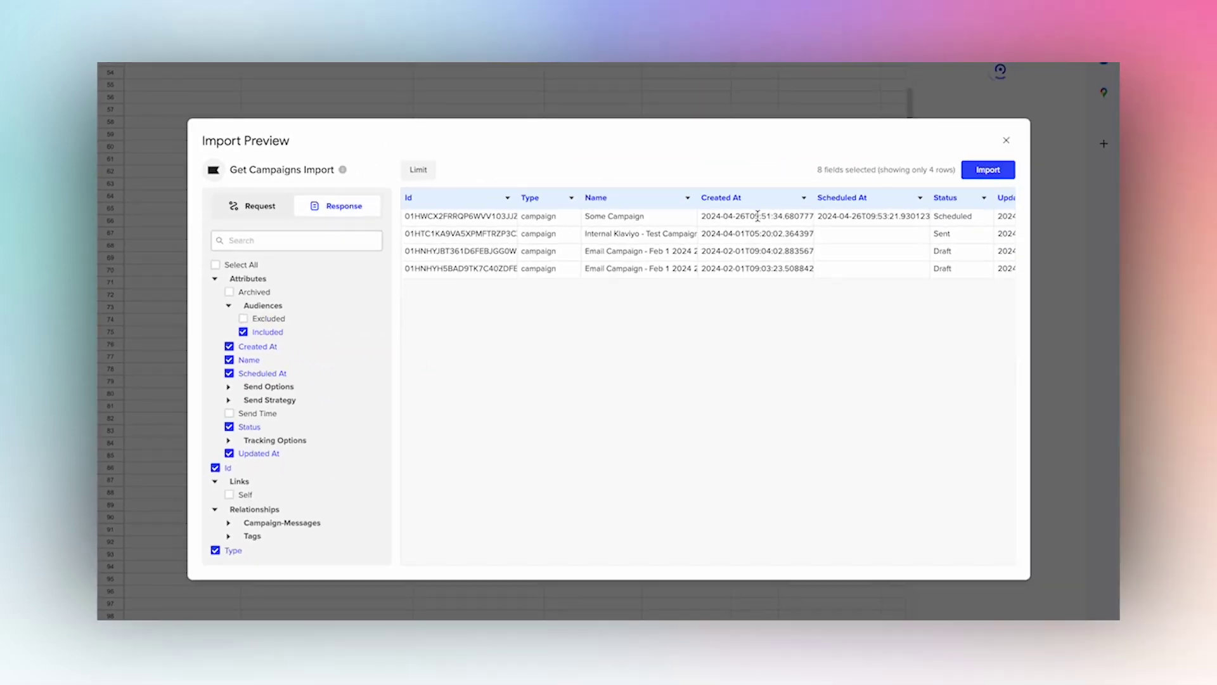
{"action": "scroll", "coordinate": [646, 201], "scroll_direction": "right", "scroll_amount": 5}
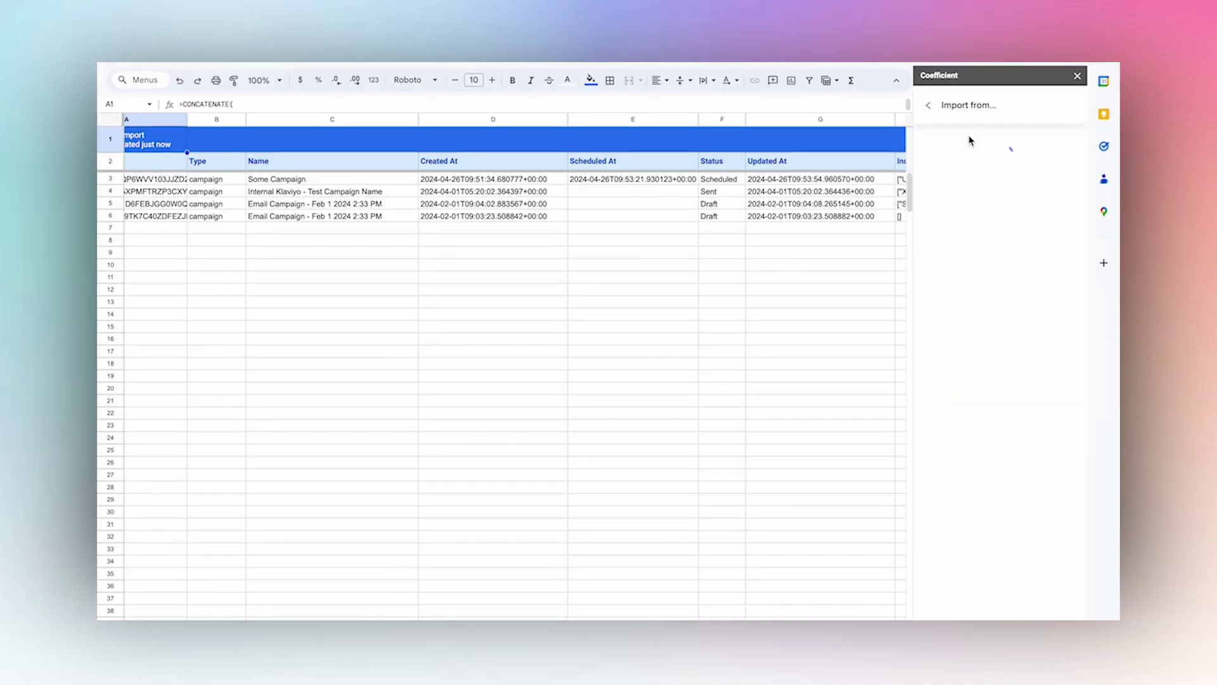
- Start a new Klaviyo import of Get Lists and preview the lists
{"action": "left_click", "coordinate": [984, 196]}
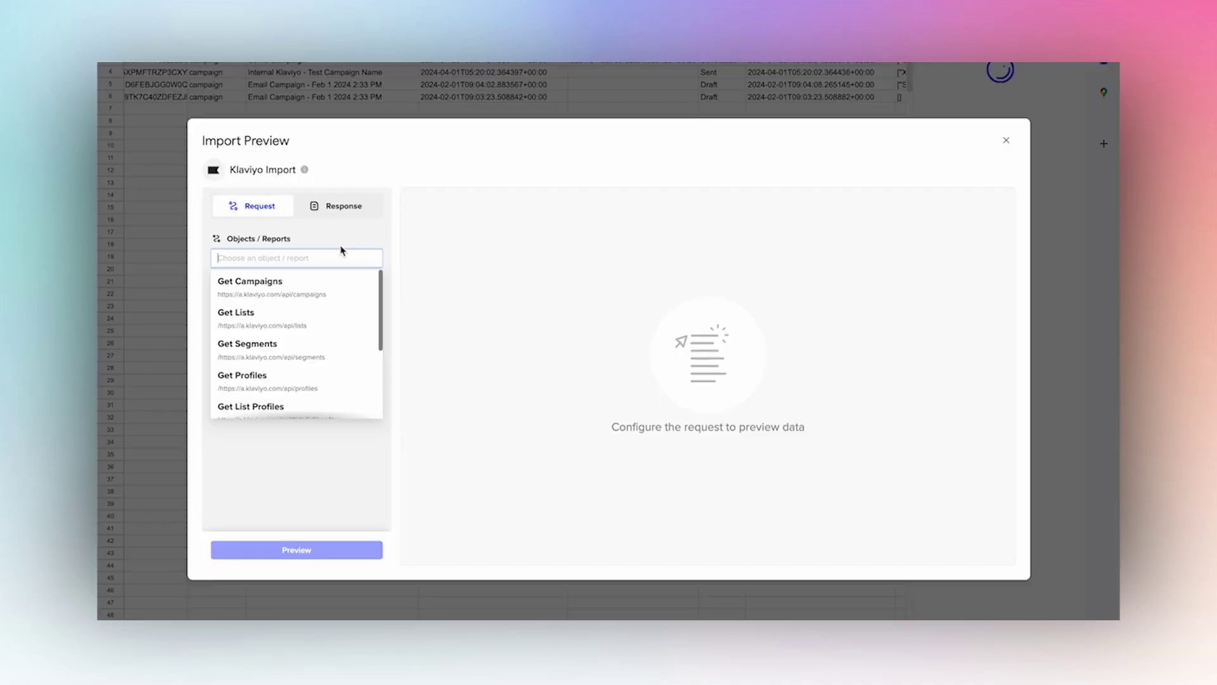
{"action": "left_click", "coordinate": [300, 324]}
{"action": "left_click", "coordinate": [306, 550]}
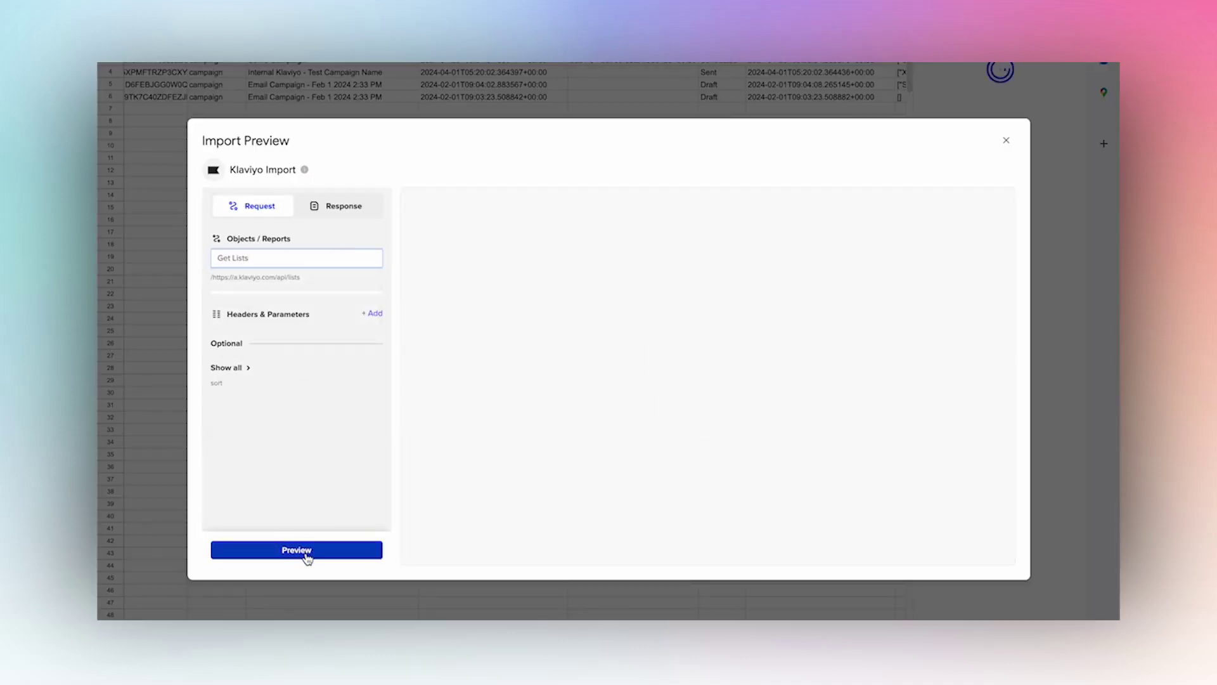
{"action": "mouse_move", "coordinate": [239, 305]}
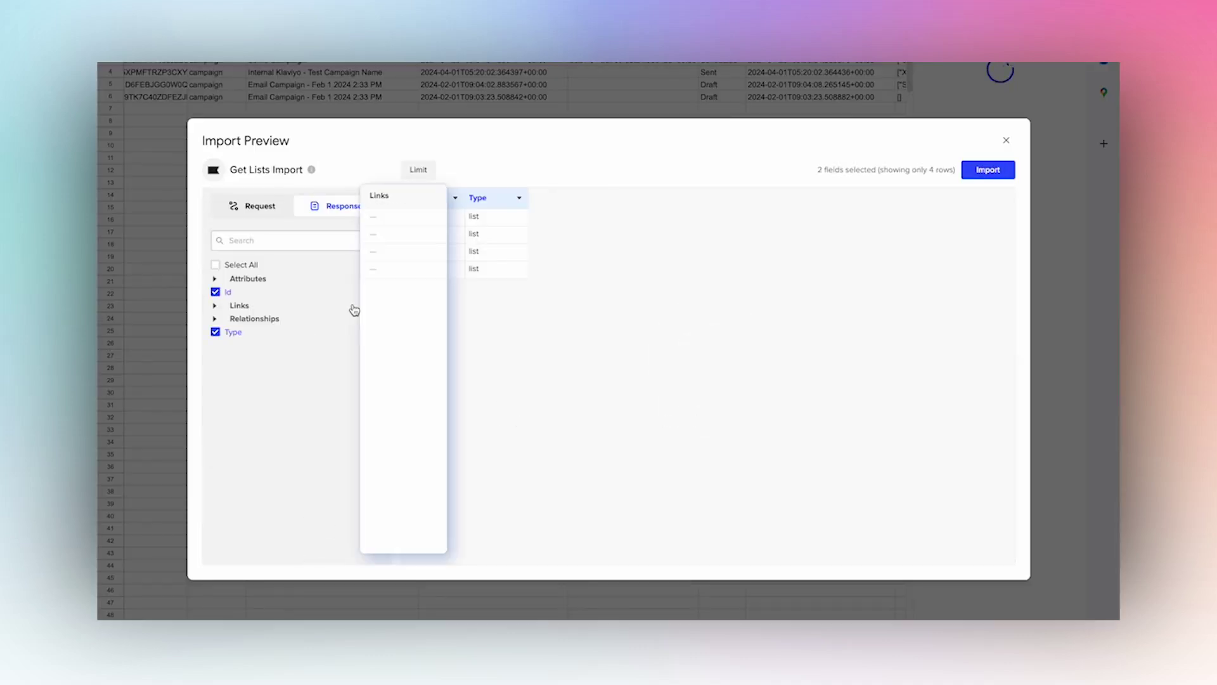
- Add the list Name and Created attribute columns to the preview
{"action": "left_click", "coordinate": [215, 279]}
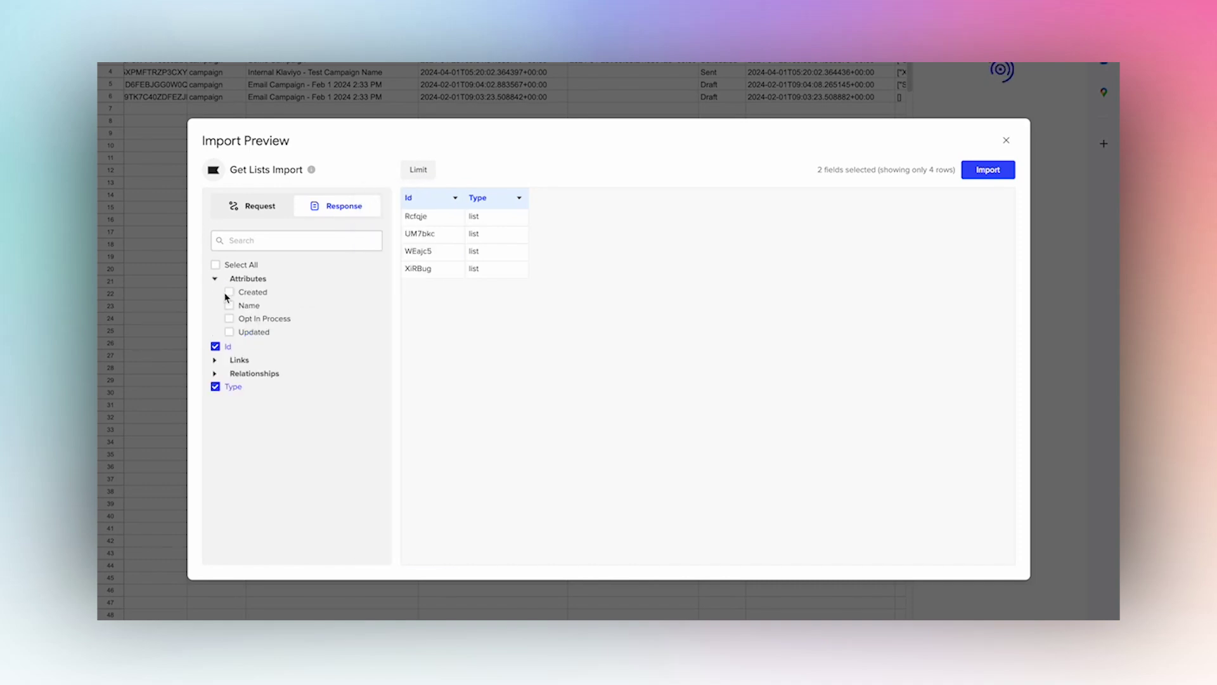
{"action": "left_click", "coordinate": [230, 305]}
{"action": "left_click", "coordinate": [230, 292]}
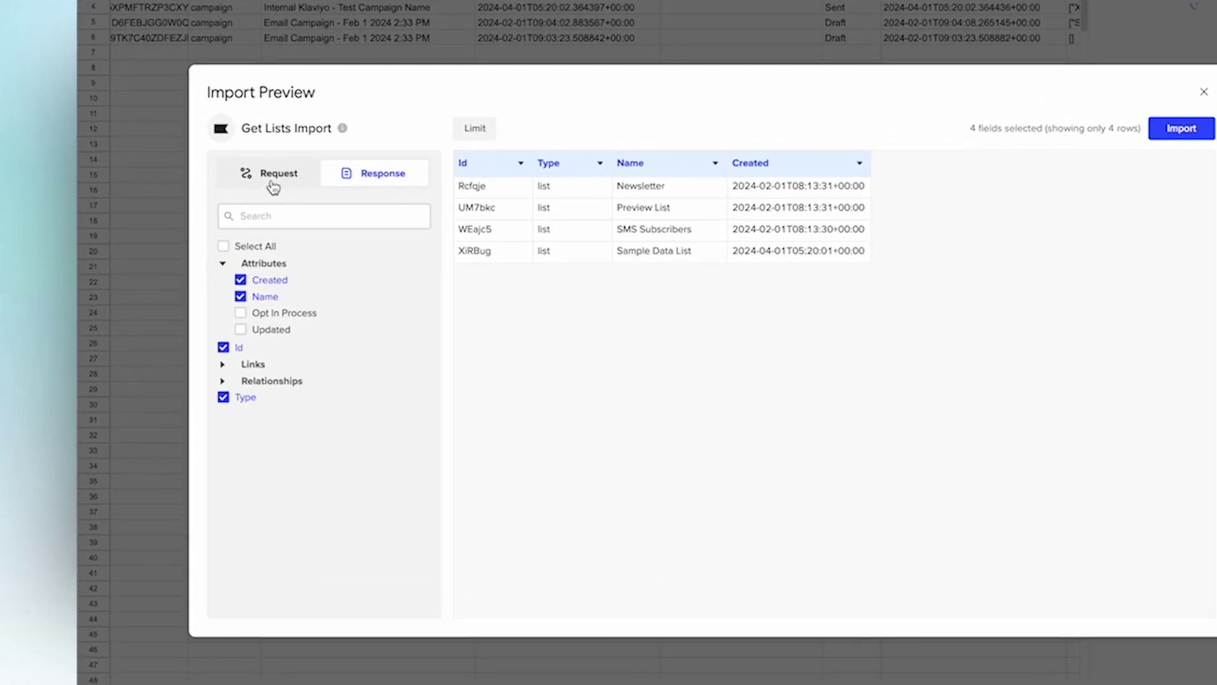
- Switch the import object to Get List Profiles and start entering the required list id
{"action": "left_click", "coordinate": [260, 206]}
{"action": "left_click", "coordinate": [251, 277]}
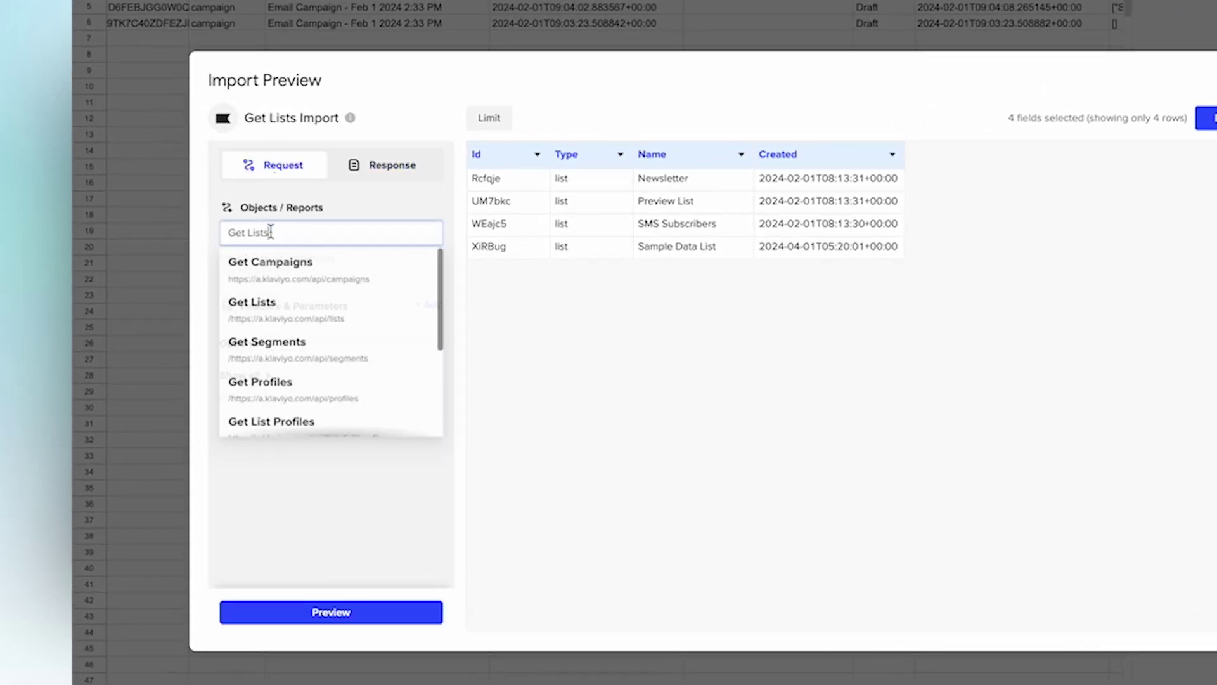
{"action": "scroll", "coordinate": [280, 352], "scroll_direction": "down", "scroll_amount": 1}
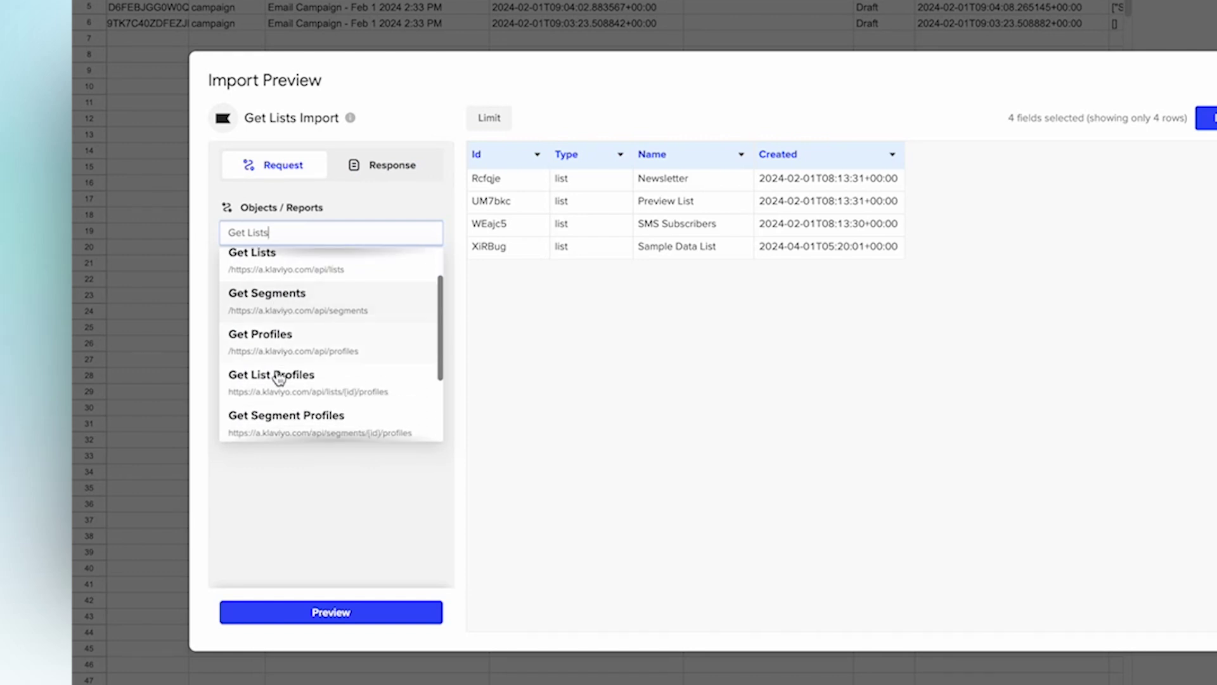
{"action": "left_click", "coordinate": [272, 374]}
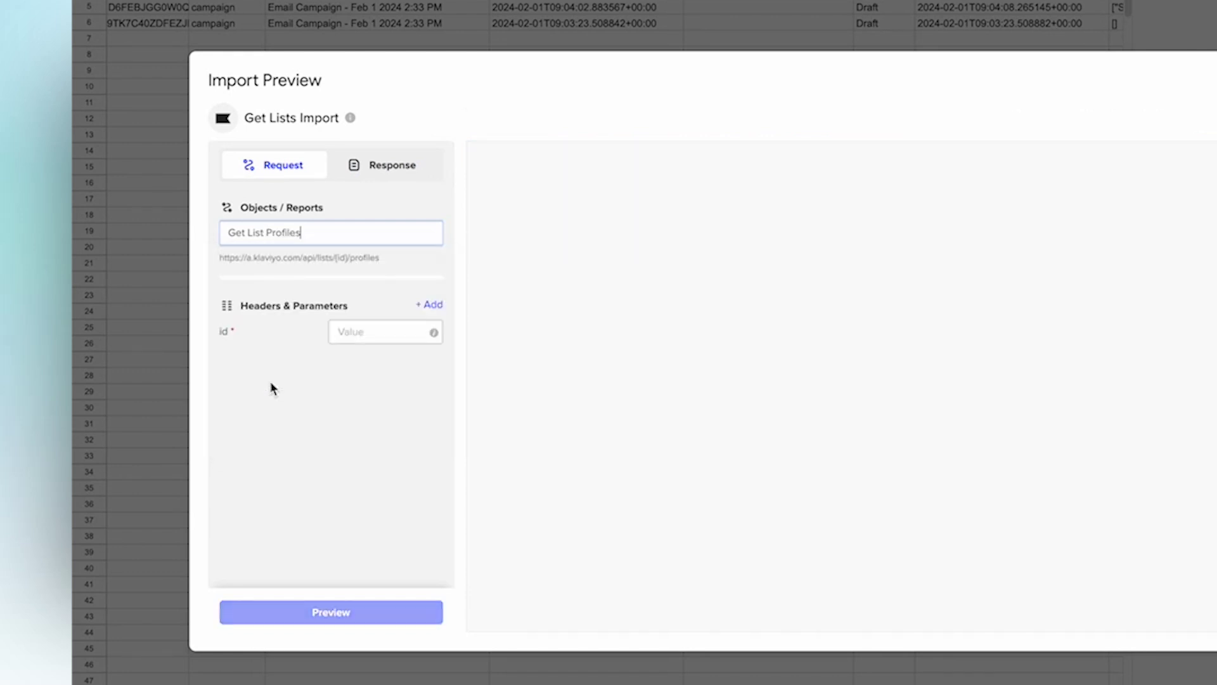
{"action": "left_click", "coordinate": [365, 332]}
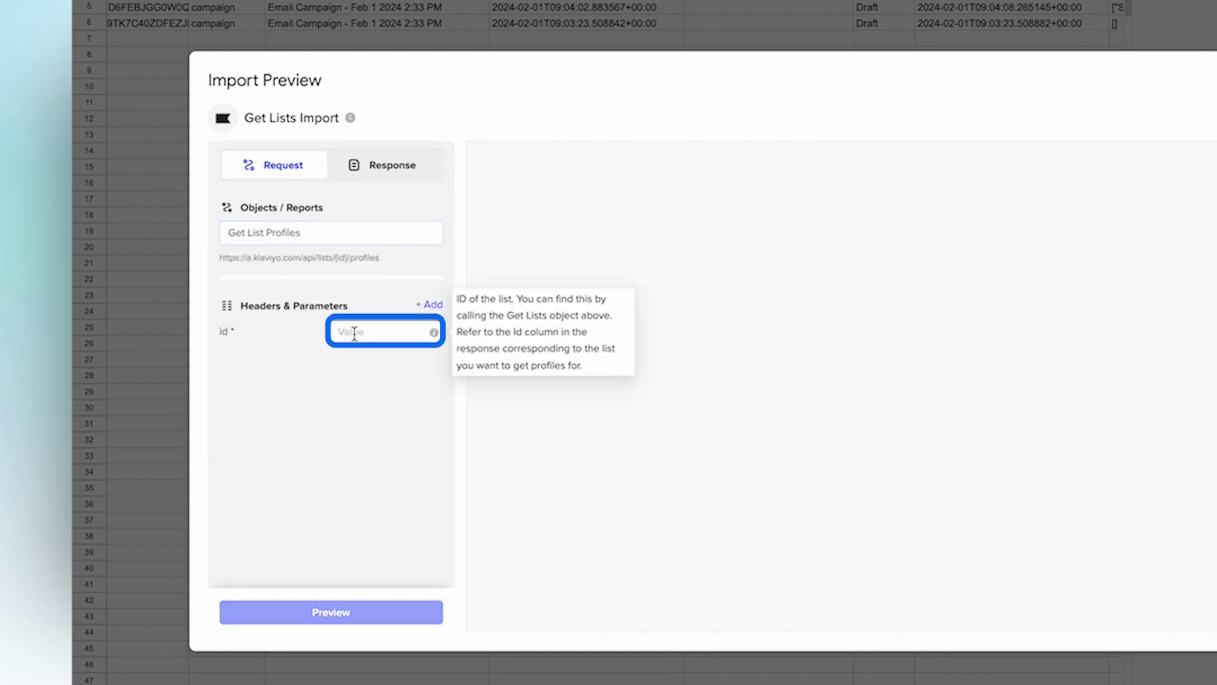